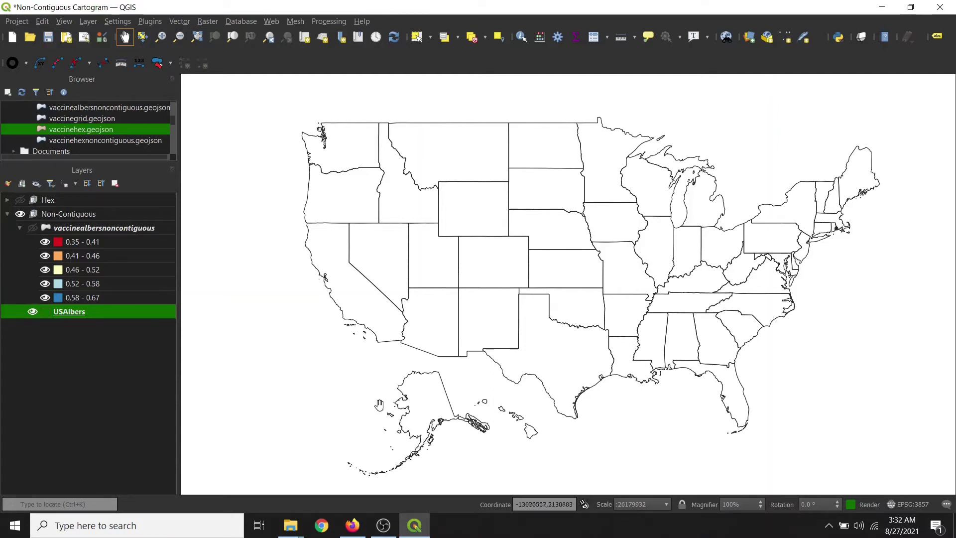
- Hide the USAlbers outlines and show the vaccinealbersnoncontiguous layer
click(32, 312)
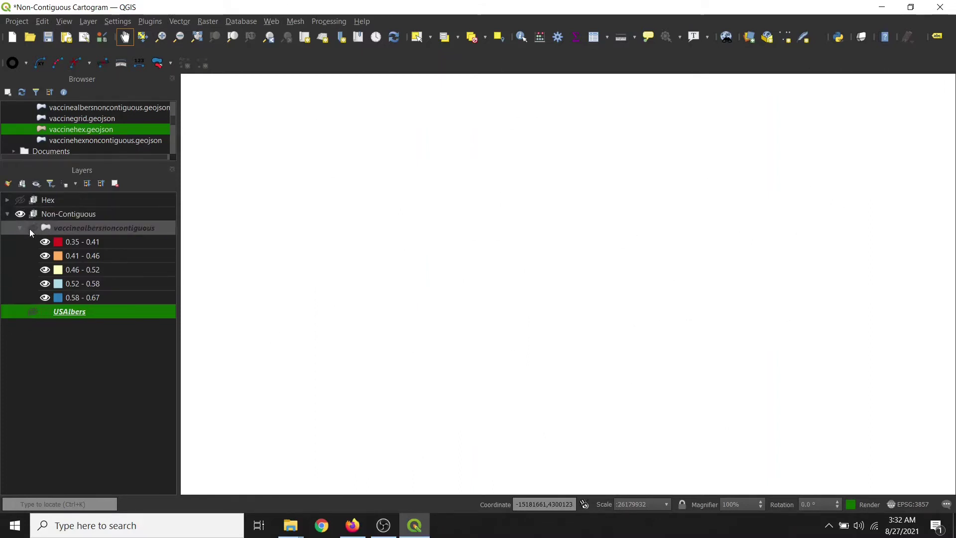
click(32, 228)
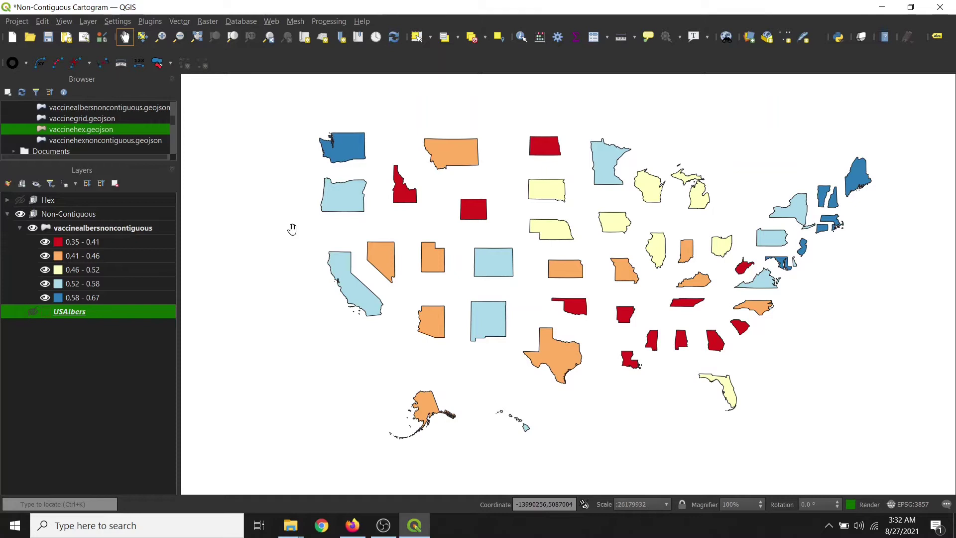
click(151, 20)
click(164, 36)
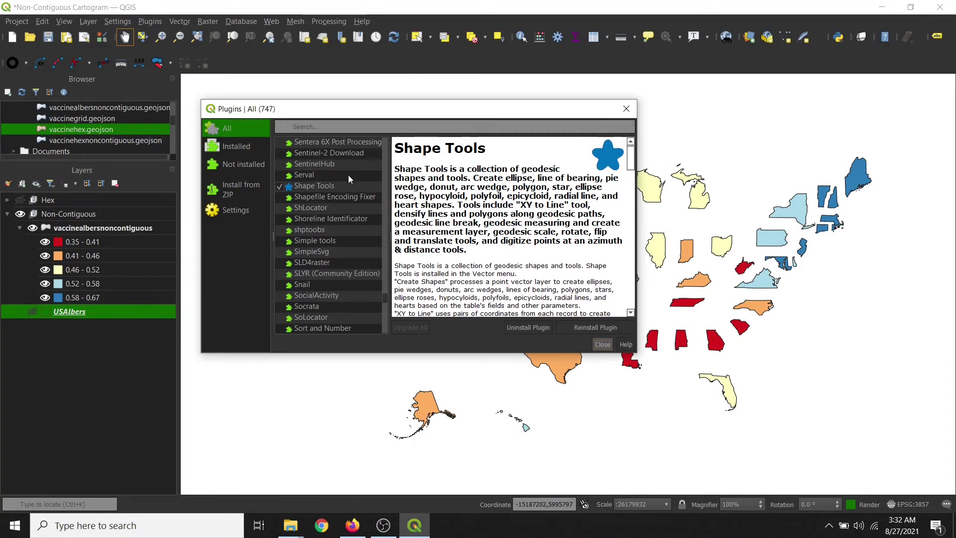
click(322, 187)
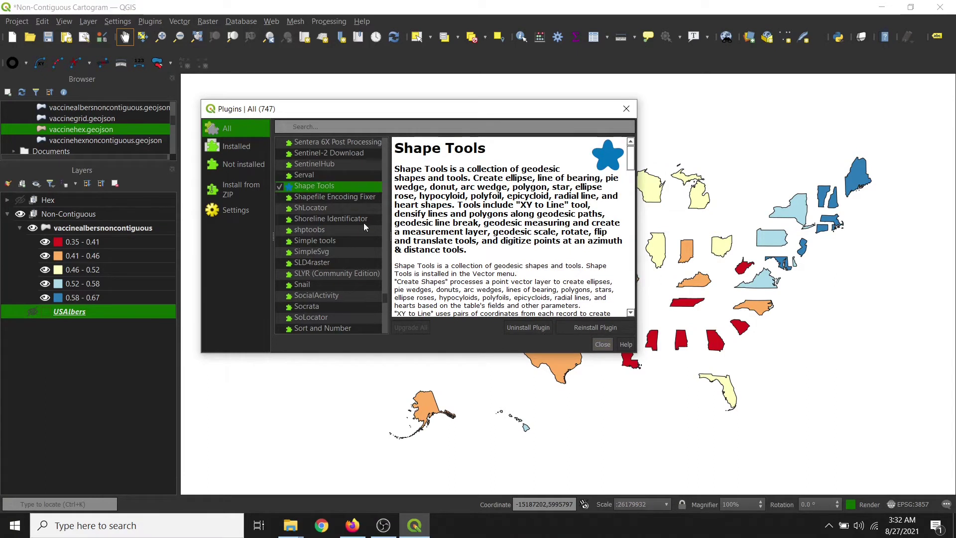
click(602, 344)
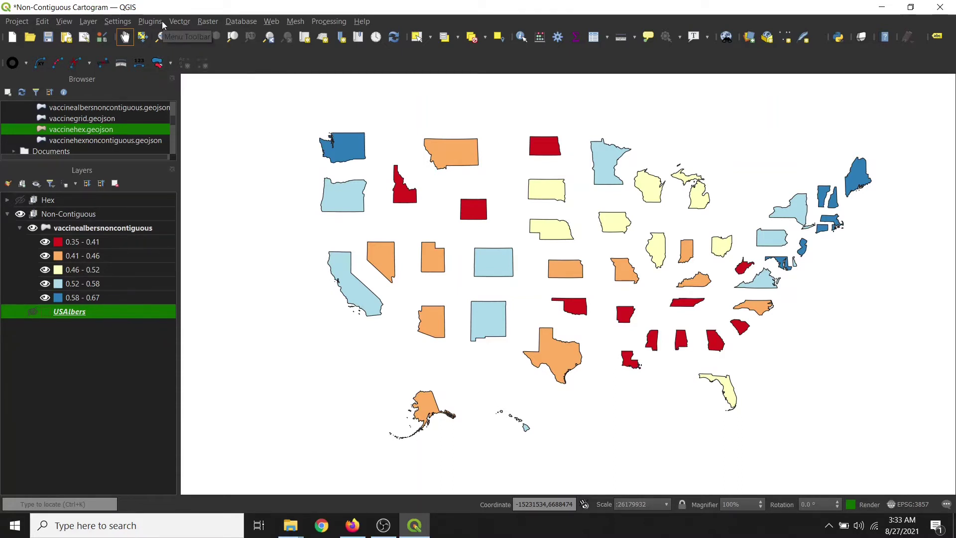
- Launch the Geodesic transformations tool from the Vector menu's Shape Tools
click(181, 23)
mouse_move(198, 54)
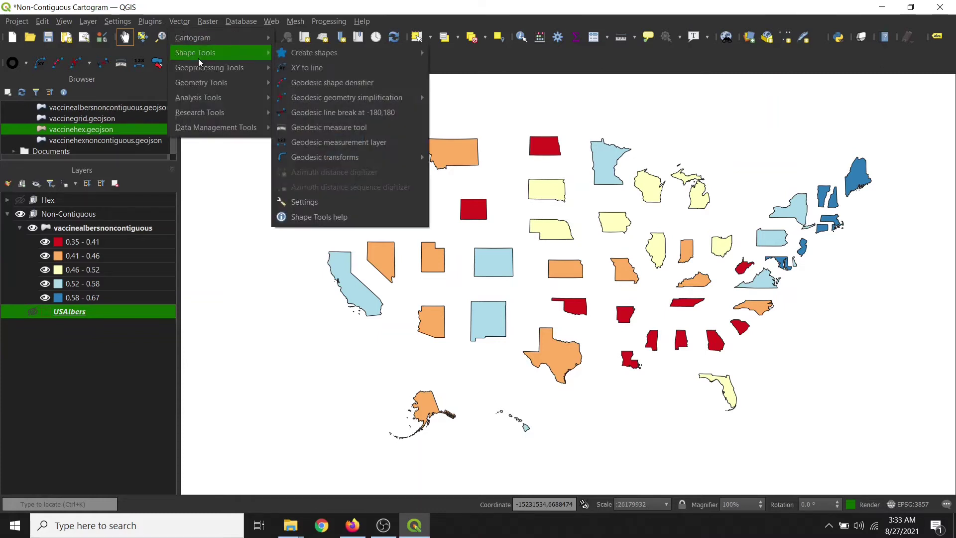
mouse_move(354, 156)
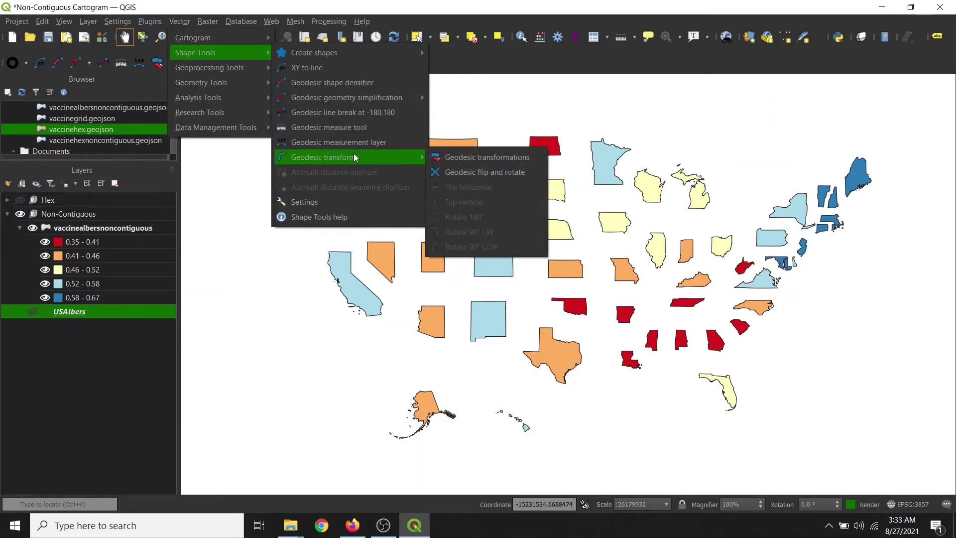
click(451, 159)
- Show the USAlbers state outlines and hide the vaccinealbersnoncontiguous layer
drag(766, 165, 608, 140)
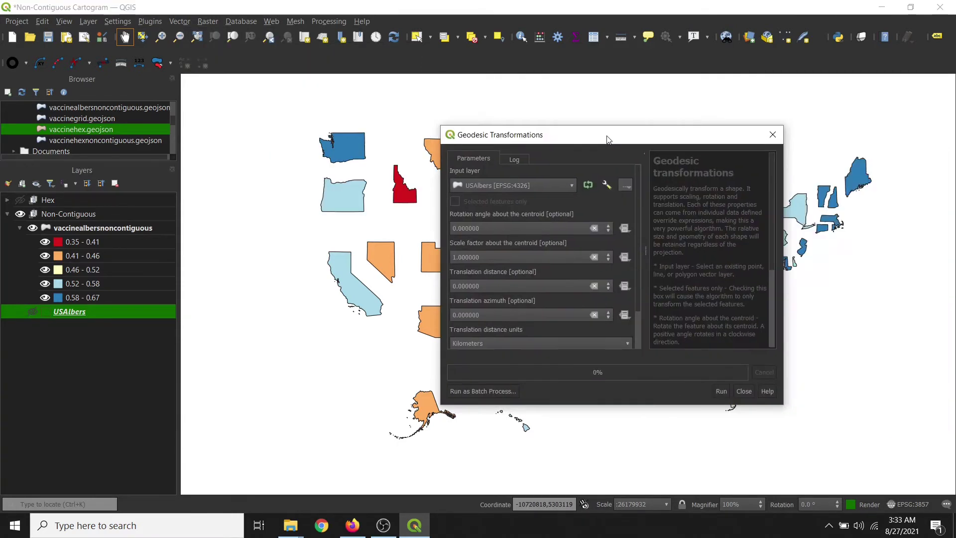
click(31, 311)
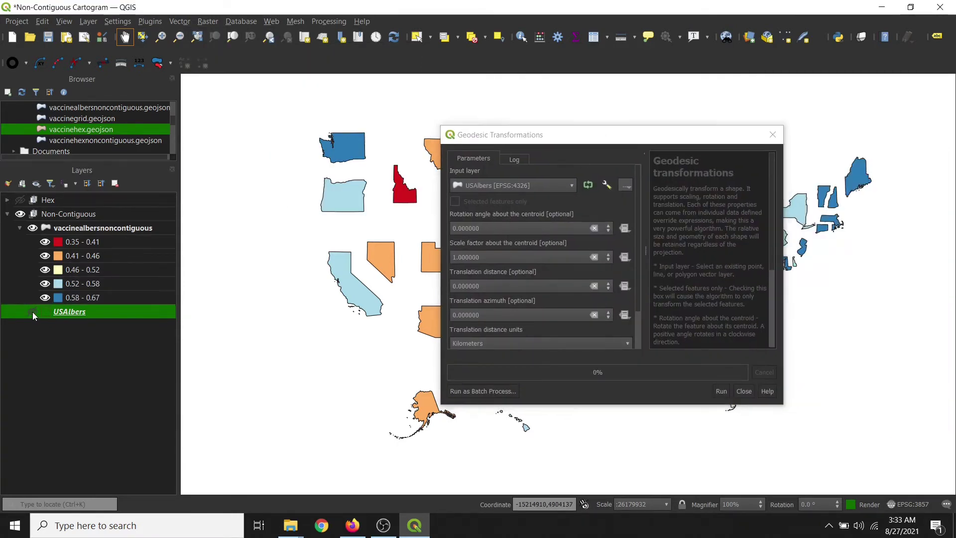
click(33, 228)
drag(571, 142, 705, 142)
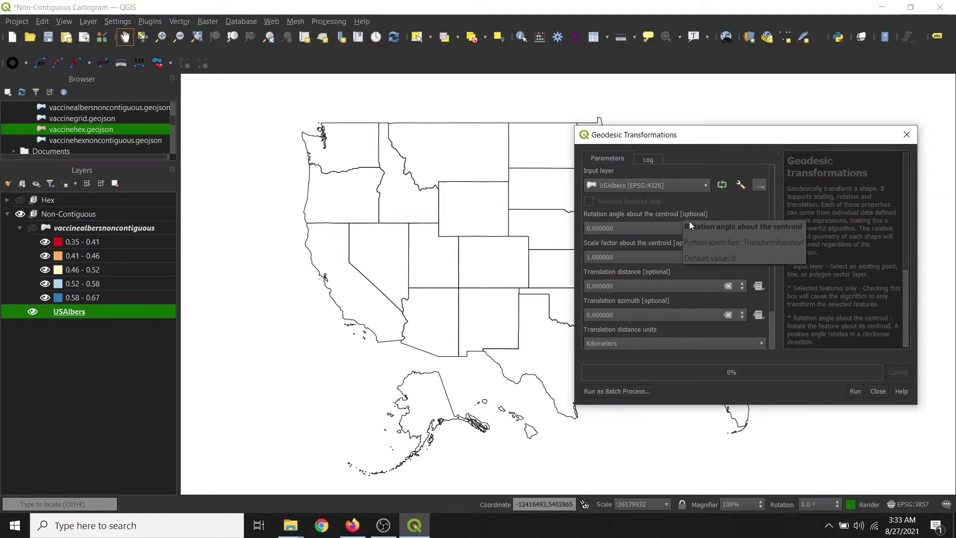
- Override the transformation's scale factor with the vaxdec field
drag(737, 140, 739, 134)
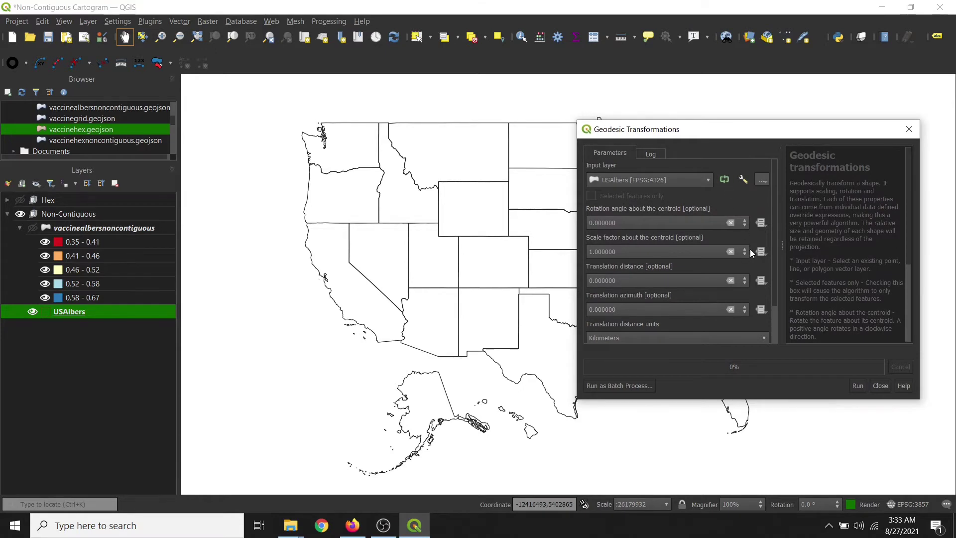
click(646, 253)
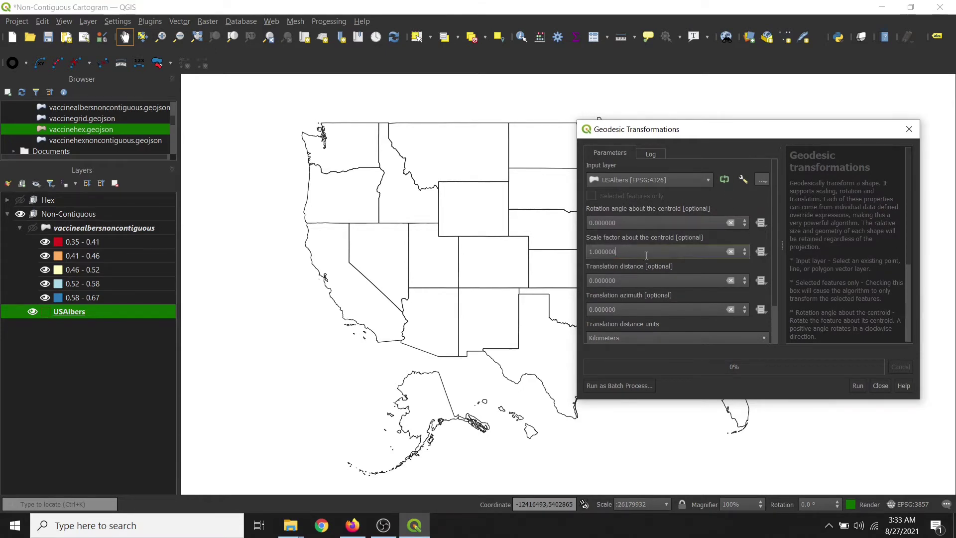
click(760, 252)
mouse_move(802, 316)
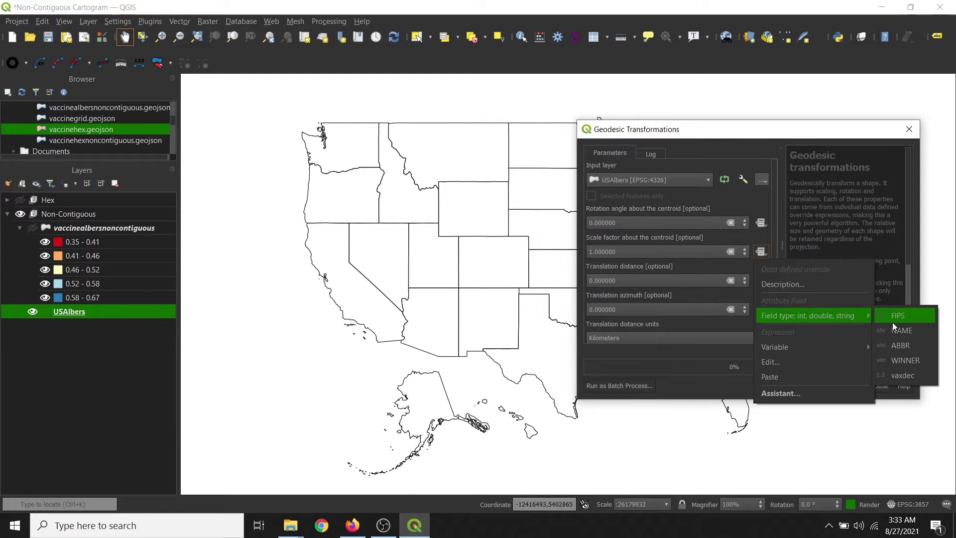
click(902, 376)
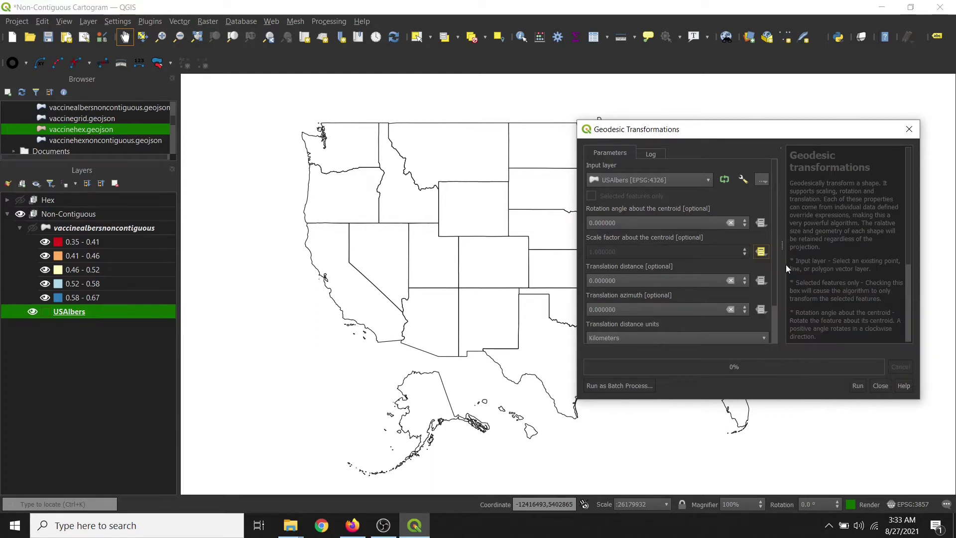
drag(775, 273, 774, 314)
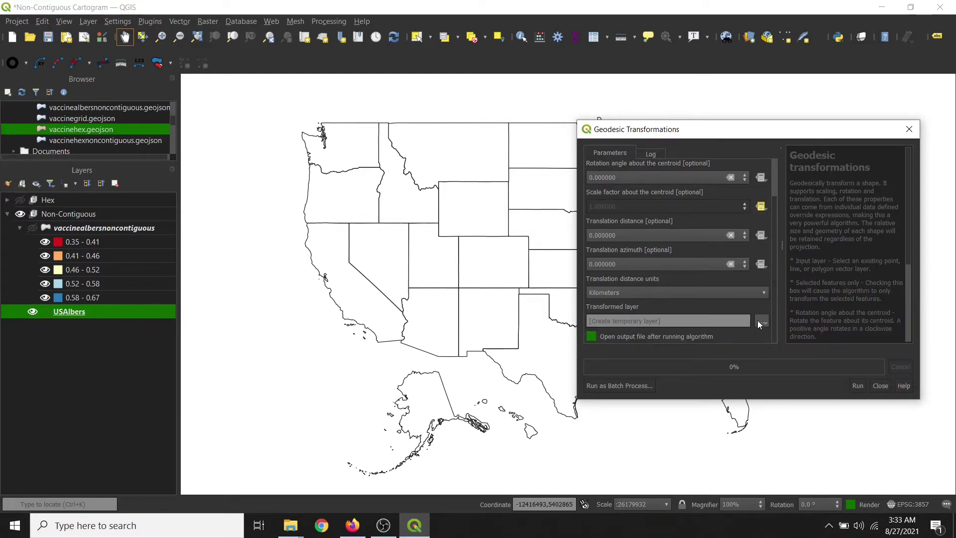
- Save the output as vaccinealbersnoncontiguous1.geojson and run the geodesic transformation
click(761, 321)
click(777, 412)
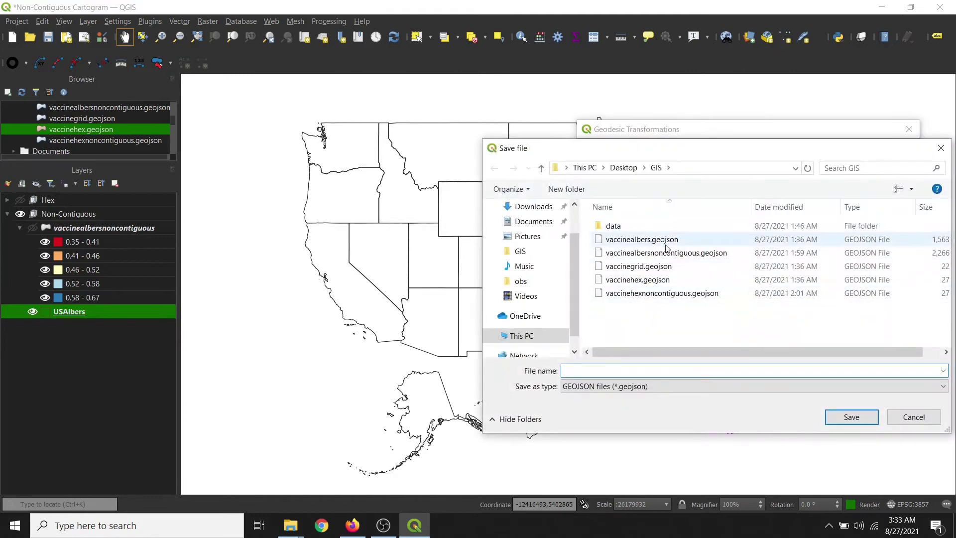
click(666, 253)
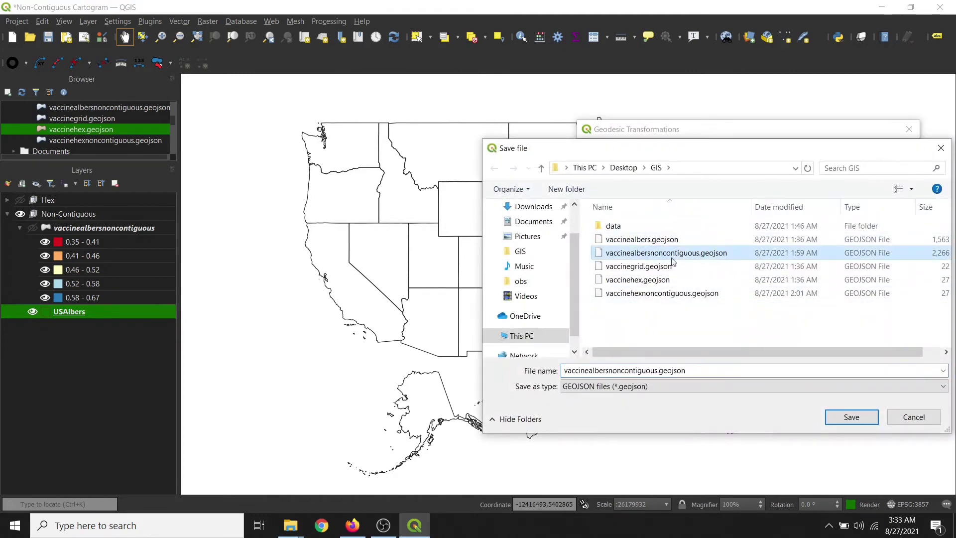
click(657, 370)
click(658, 370)
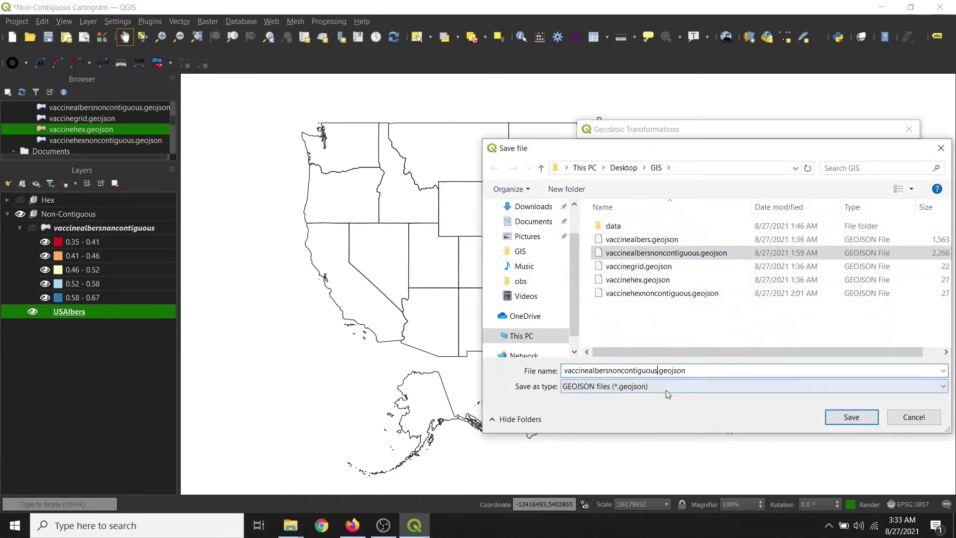
text(1)
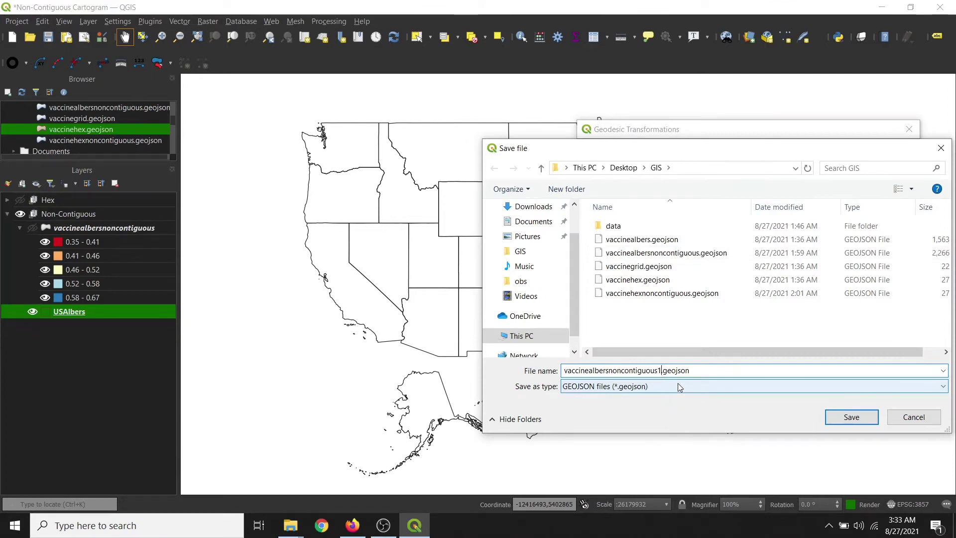
click(845, 422)
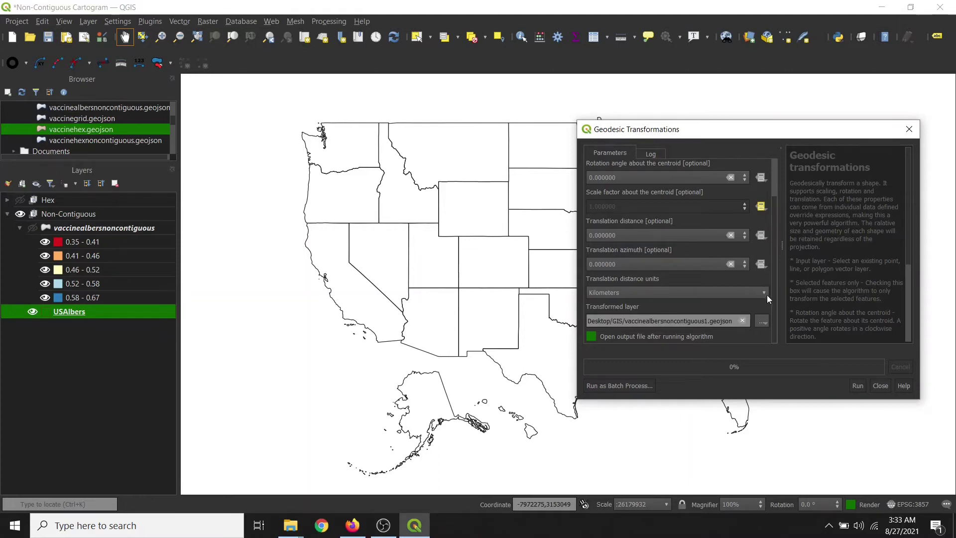
click(856, 387)
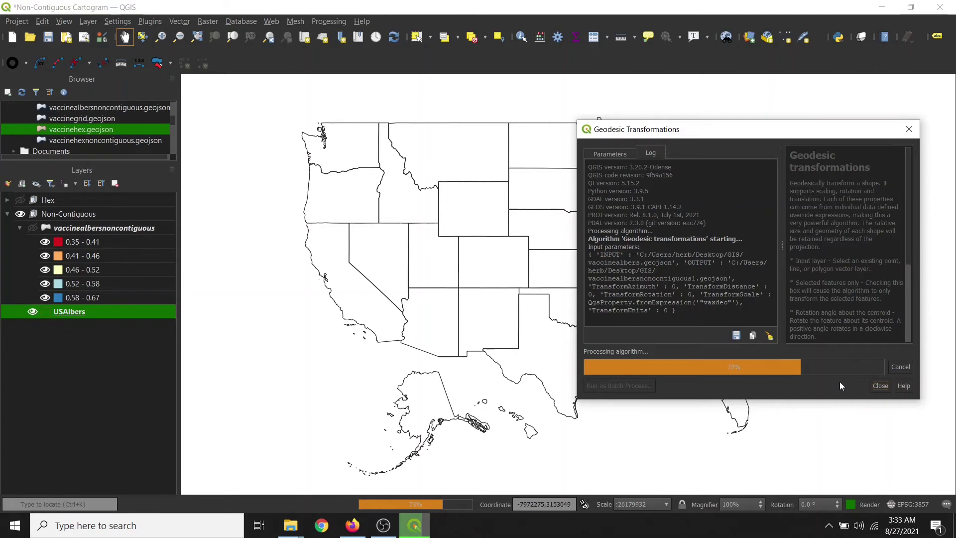
drag(559, 238, 558, 239)
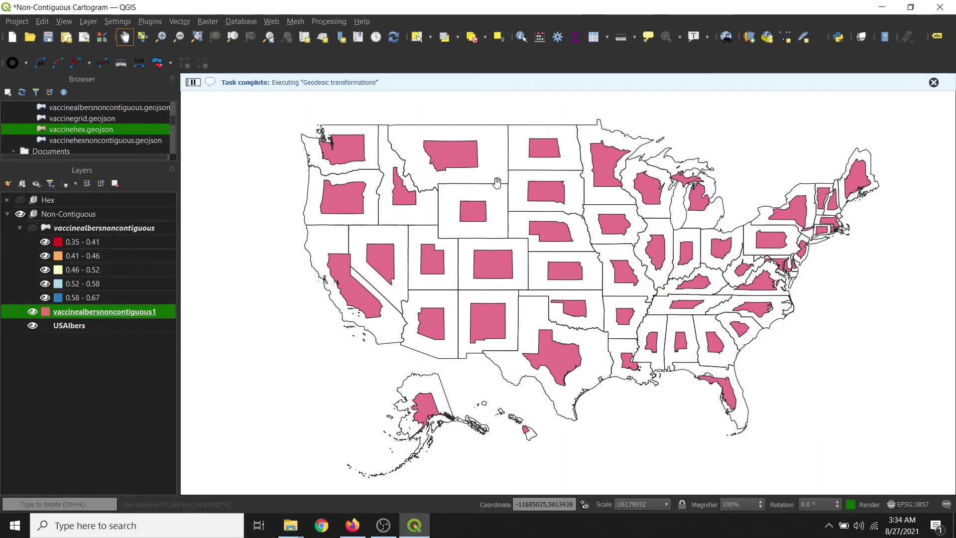
- Style vaccinealbersnoncontiguous1 as Graduated on vaxdec with the RdYlBu ramp in five quantile classes
double_click(46, 309)
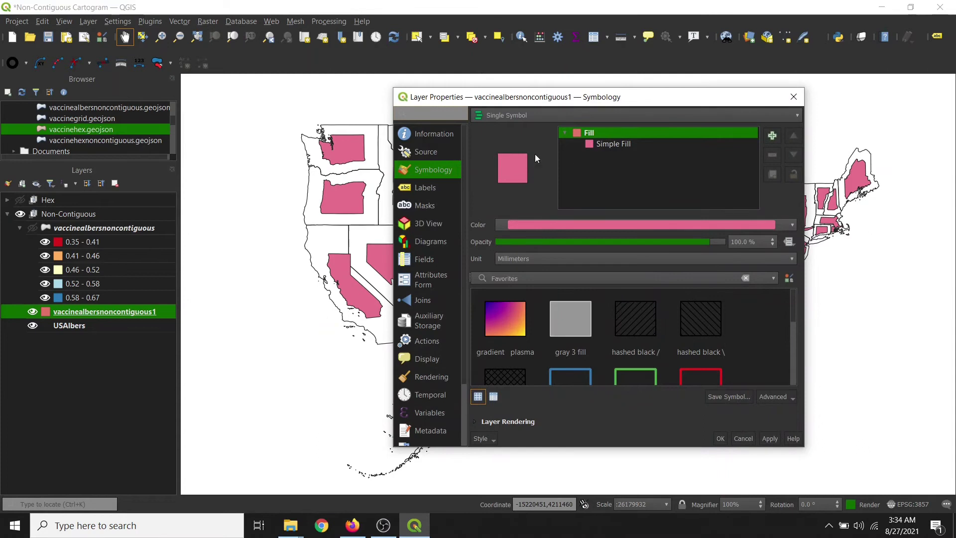
click(512, 116)
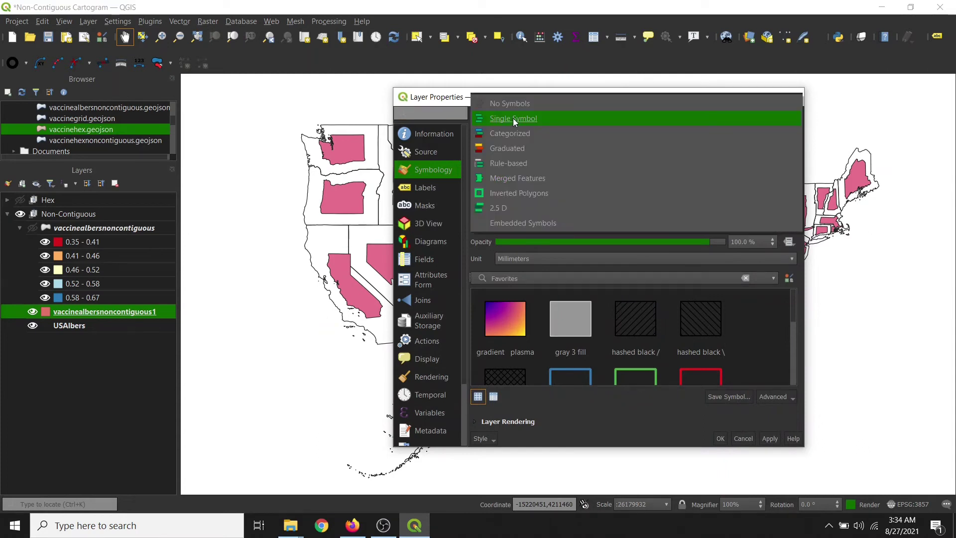
click(517, 149)
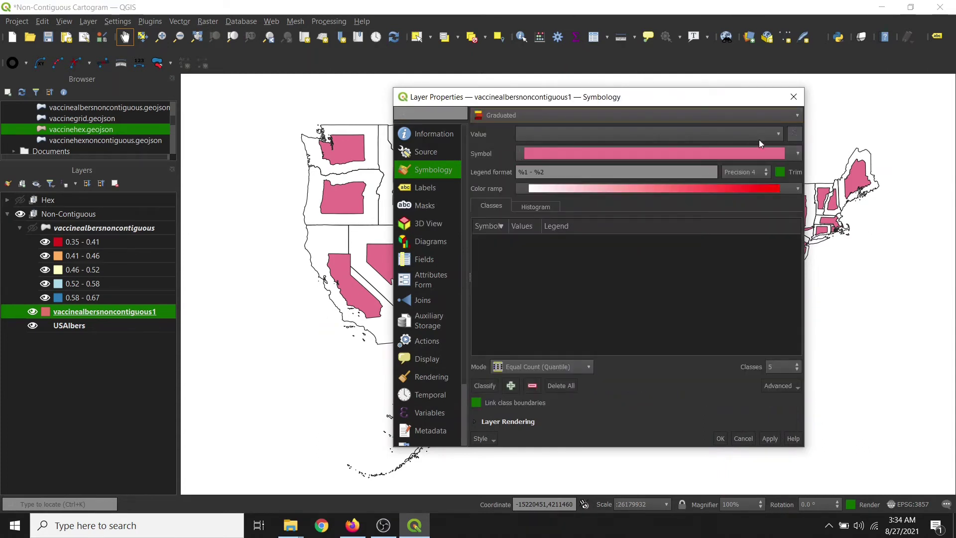
click(778, 133)
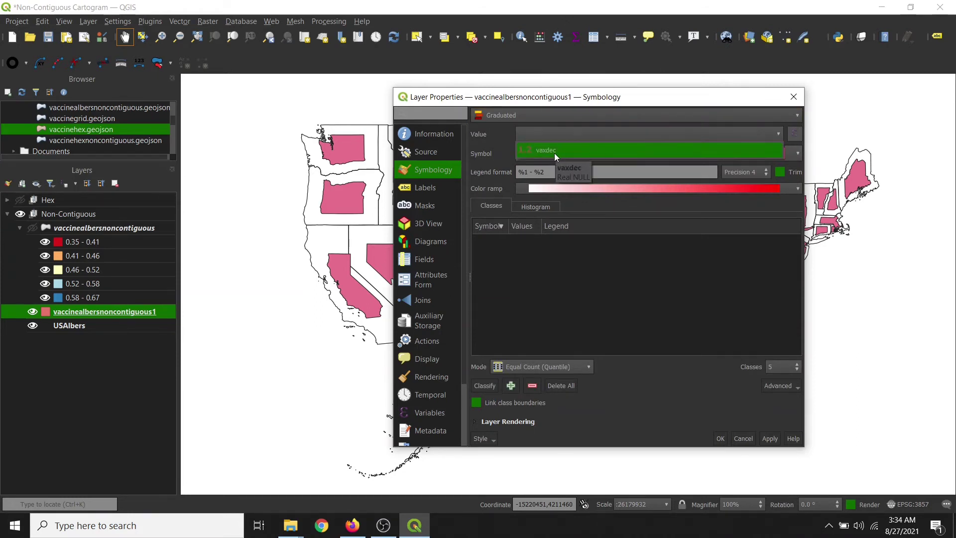
click(554, 153)
click(797, 188)
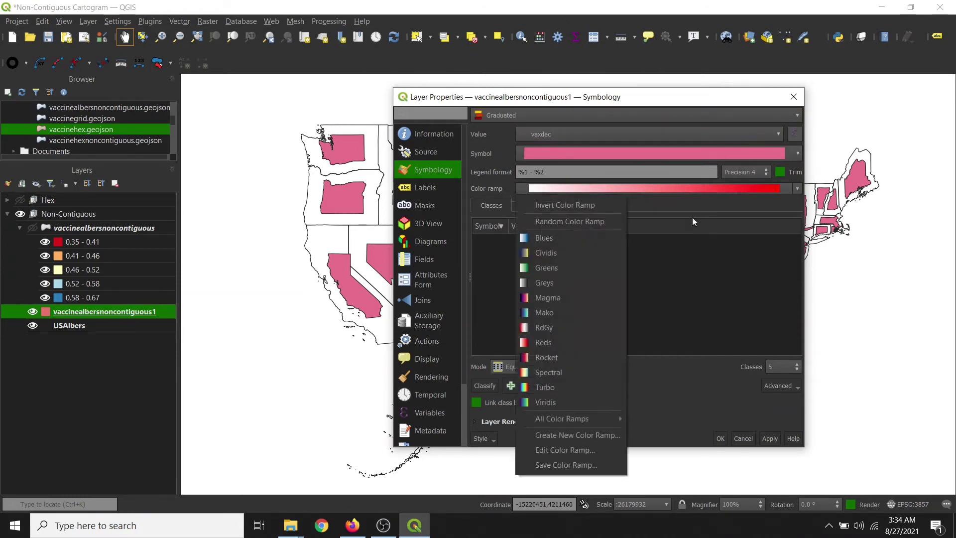
mouse_move(544, 418)
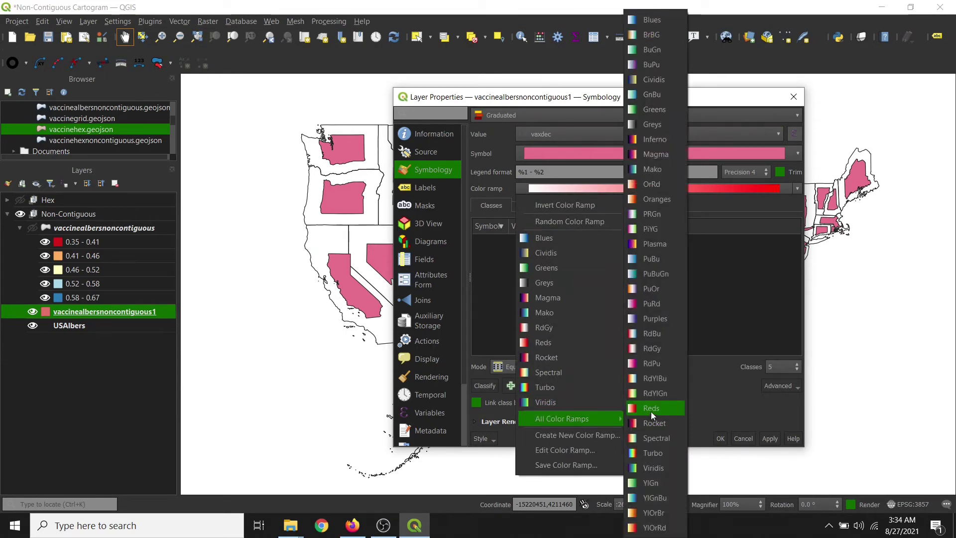
click(654, 378)
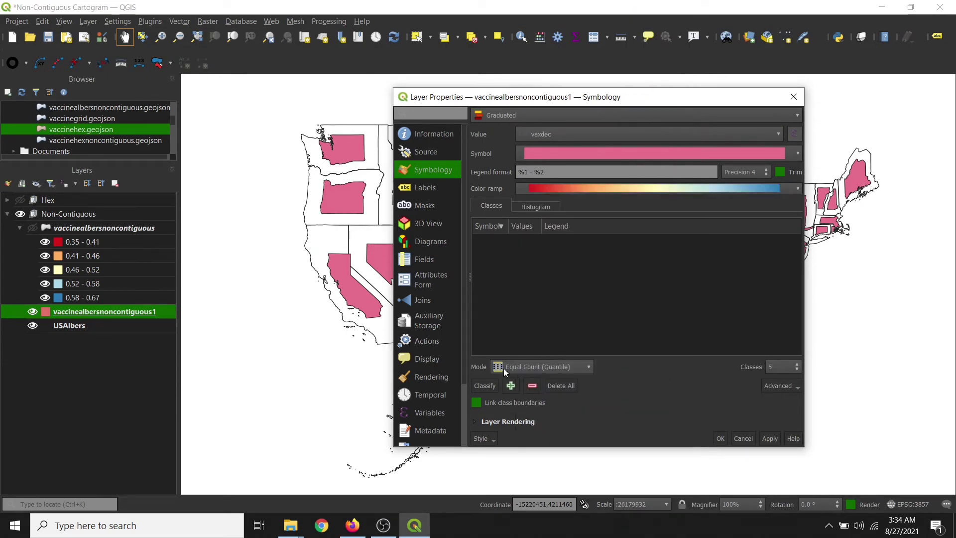
click(485, 386)
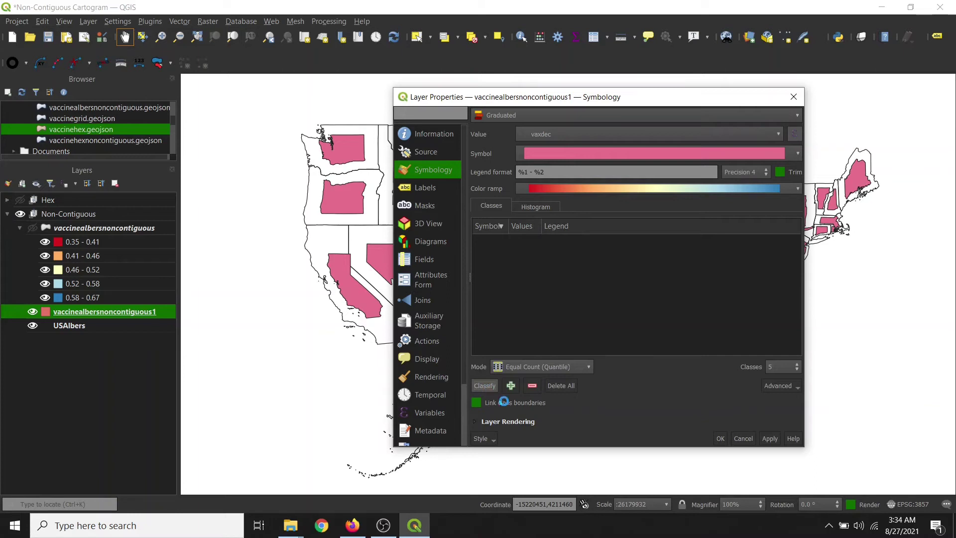
click(721, 439)
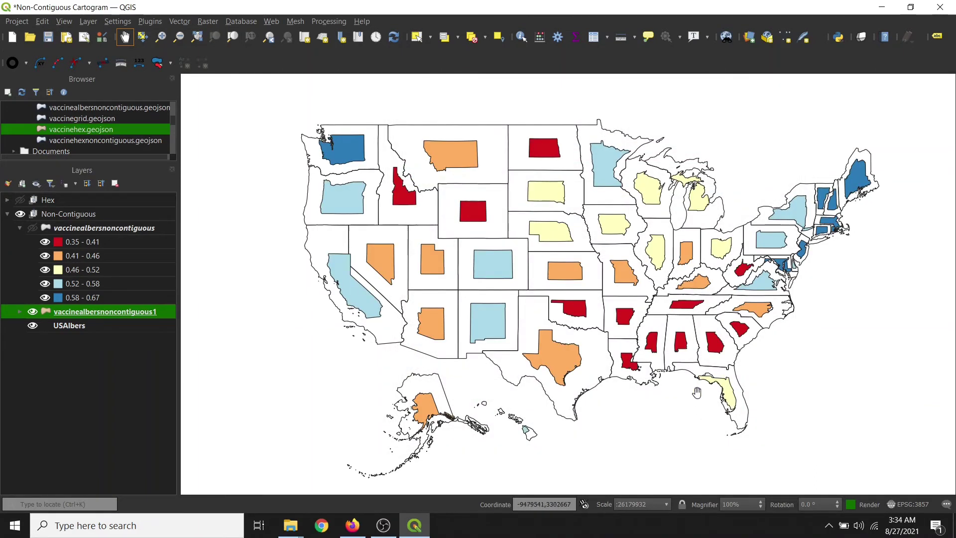
- Expand the vaccinealbersnoncontiguous1 legend to list its vaxdec classes, 0.35–0.41 through 0.58–0.67
drag(597, 265, 592, 259)
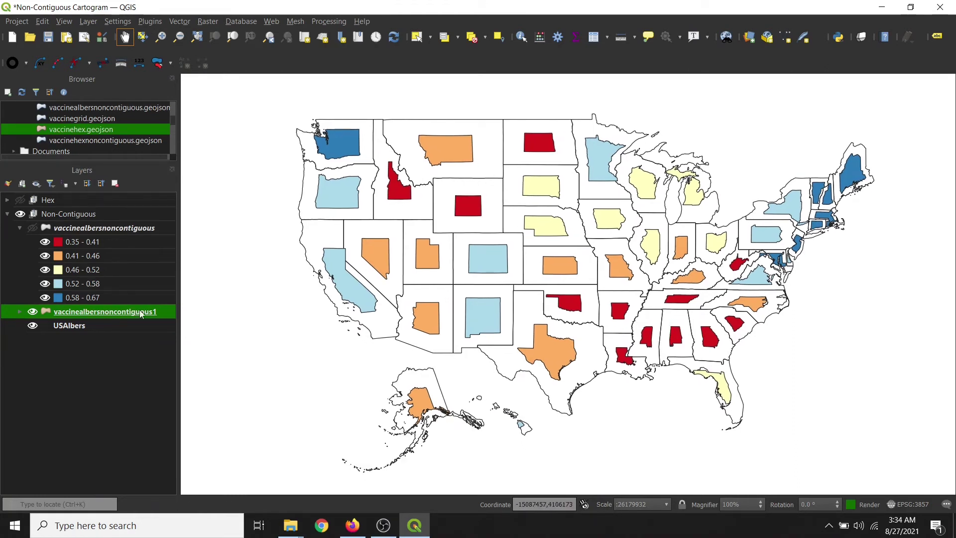
click(18, 312)
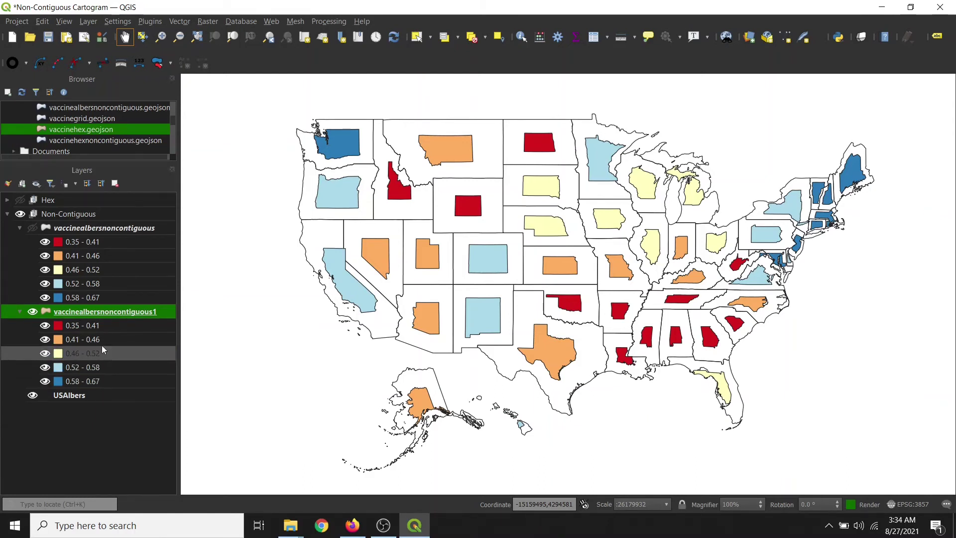
- Hide the Non-Contiguous group, then turn on and expand the Hex group
click(20, 213)
click(18, 200)
click(7, 200)
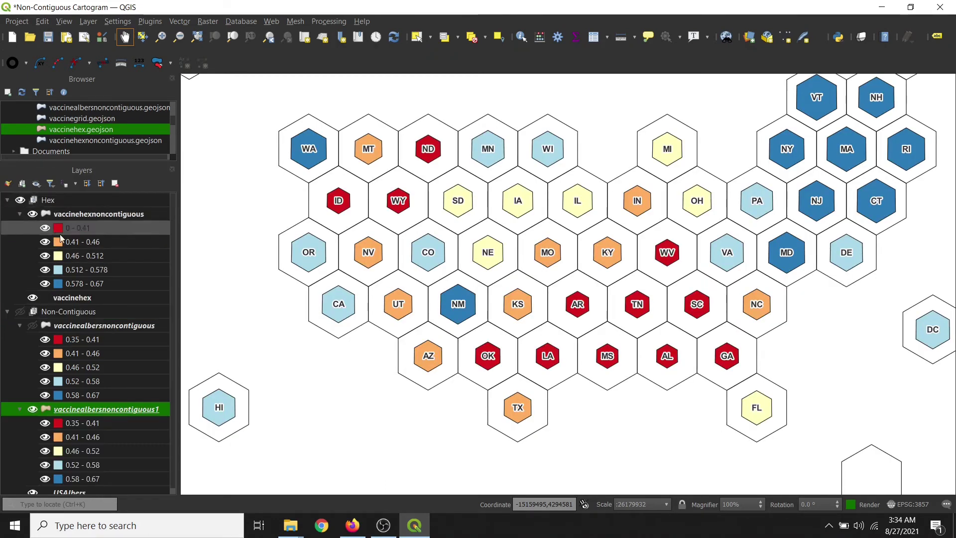
scroll(315, 238, down, 1)
drag(448, 224, 481, 239)
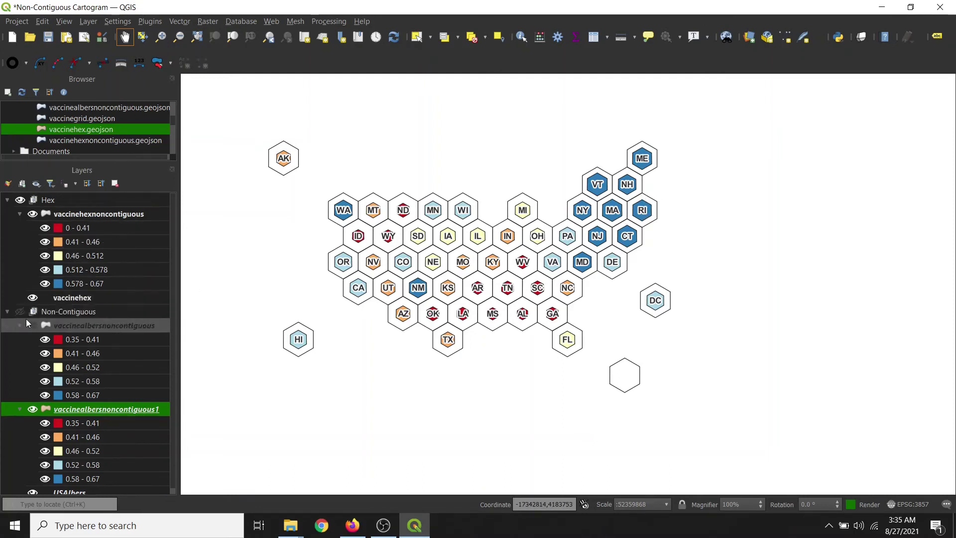
- Turn off the vaccinehex outline layer and pan around the coloured hexagons
click(33, 299)
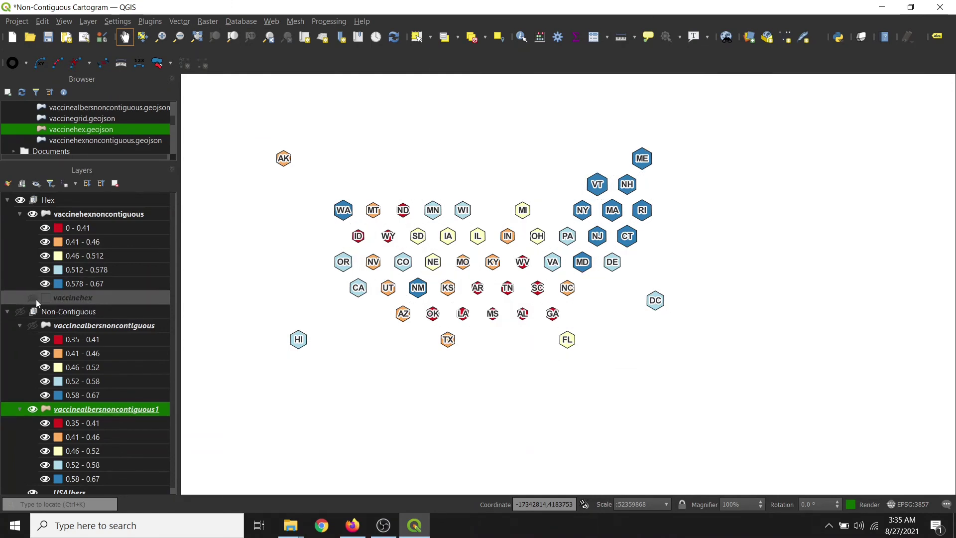
scroll(571, 302, up, 1)
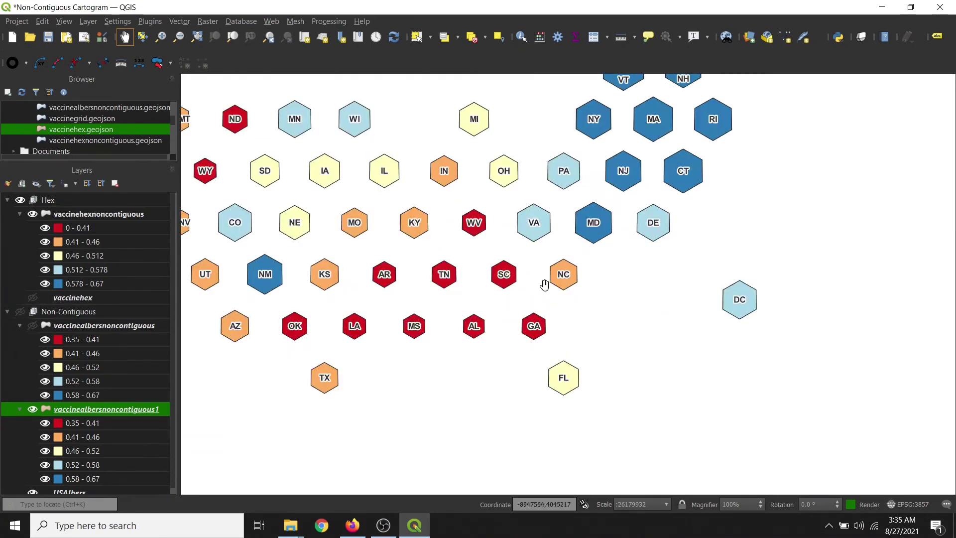
drag(529, 264, 639, 280)
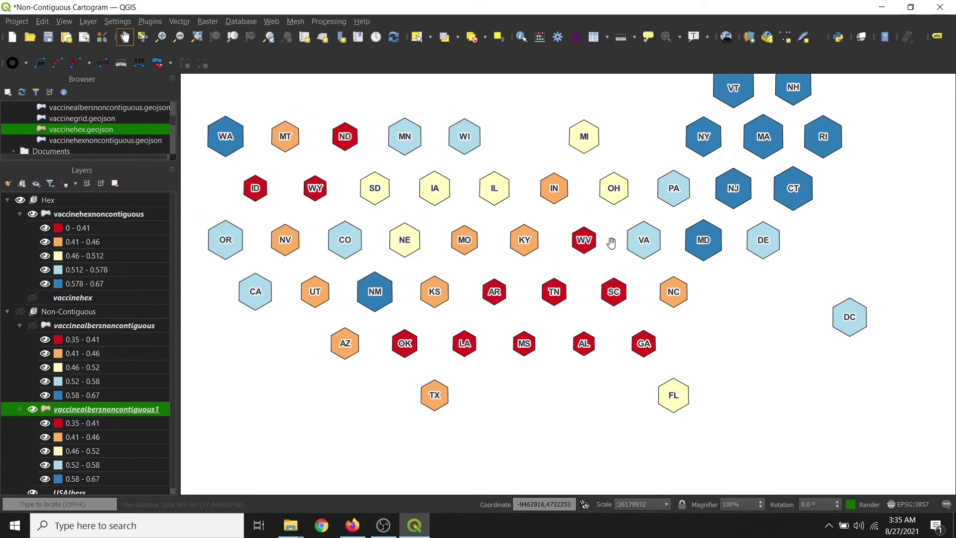
drag(631, 170, 648, 211)
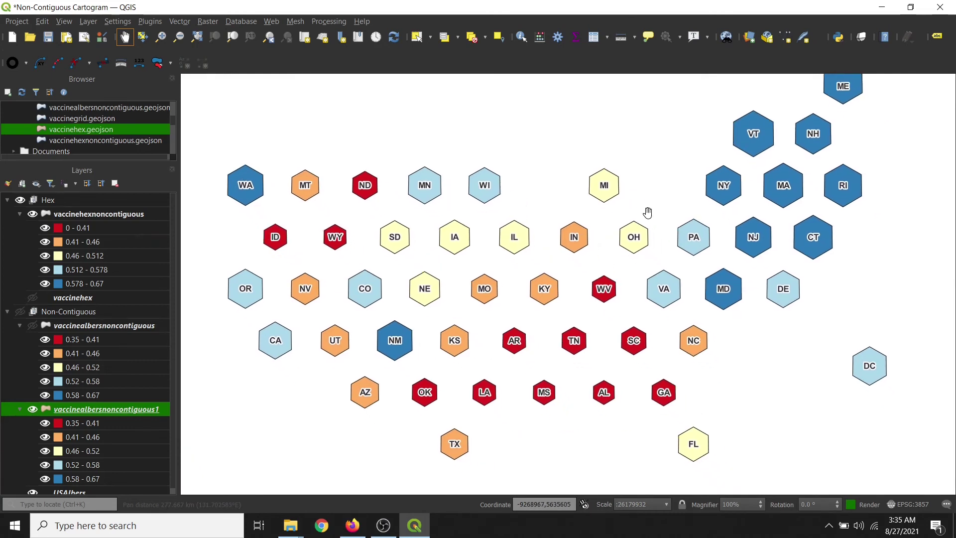
drag(673, 170, 612, 228)
drag(489, 229, 570, 173)
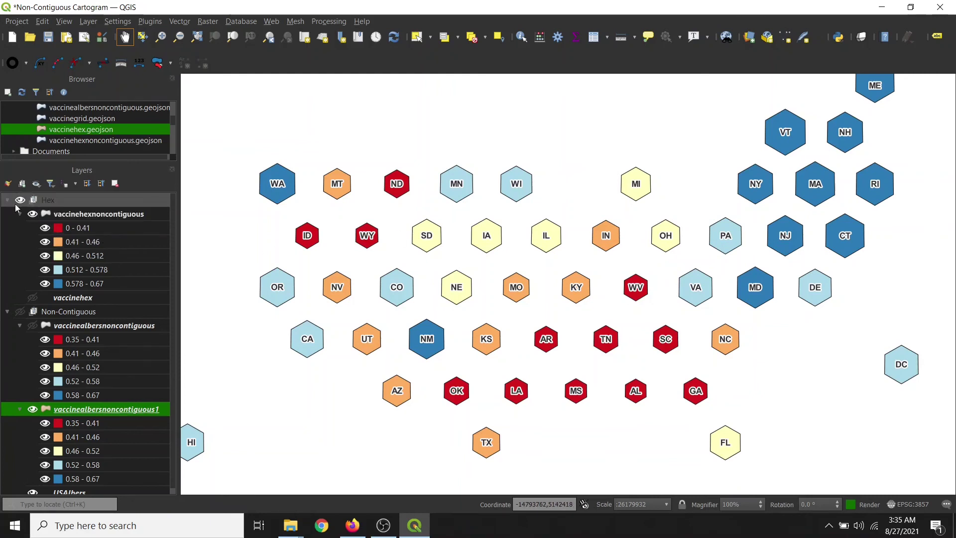
scroll(428, 217, down, 1)
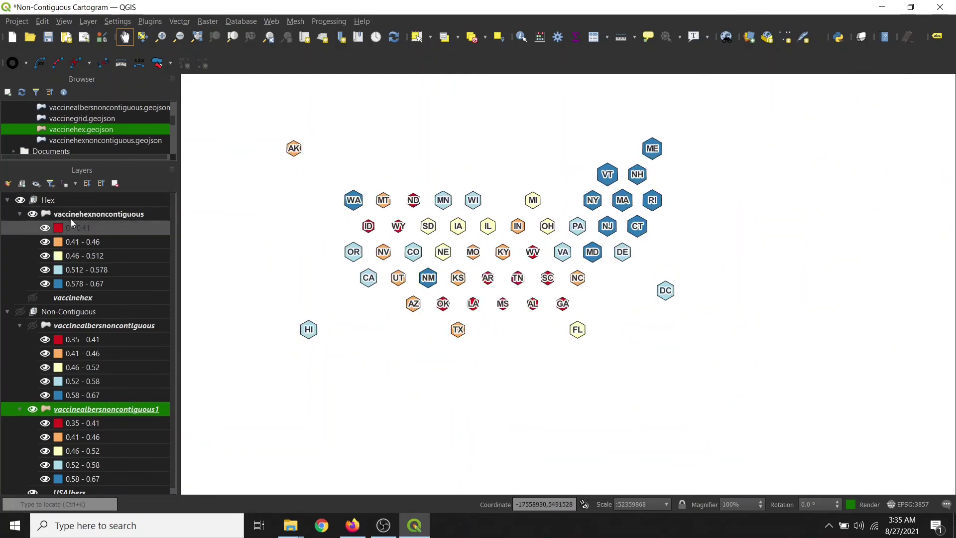